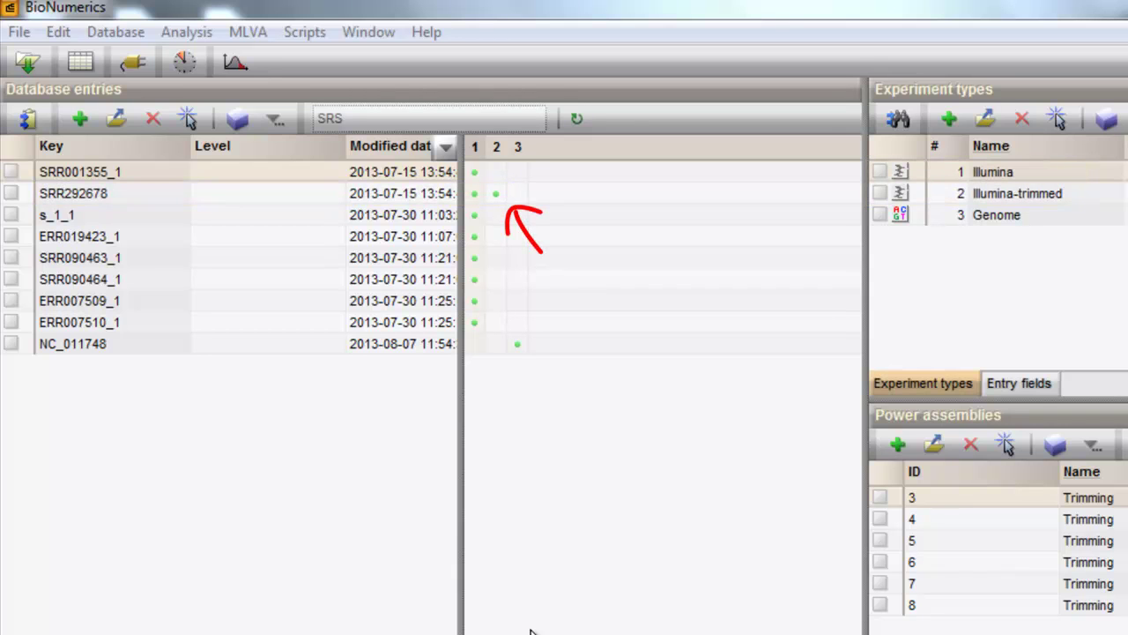
# Open the SRR292678 read set report and list its Analysis options
pyautogui.click(496, 194)
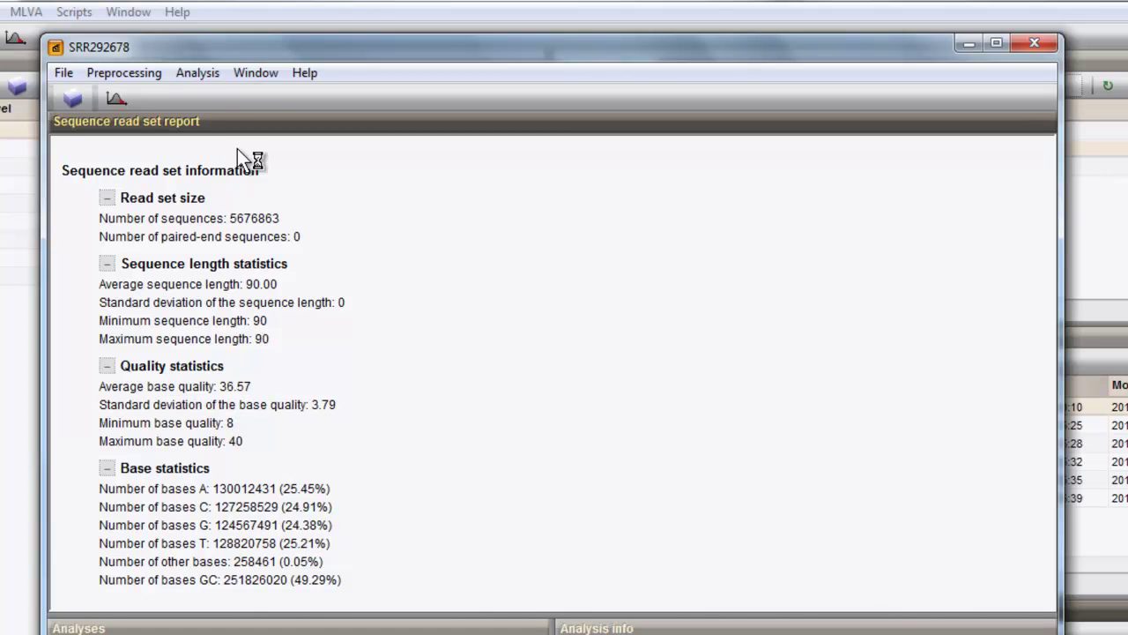
pyautogui.click(209, 77)
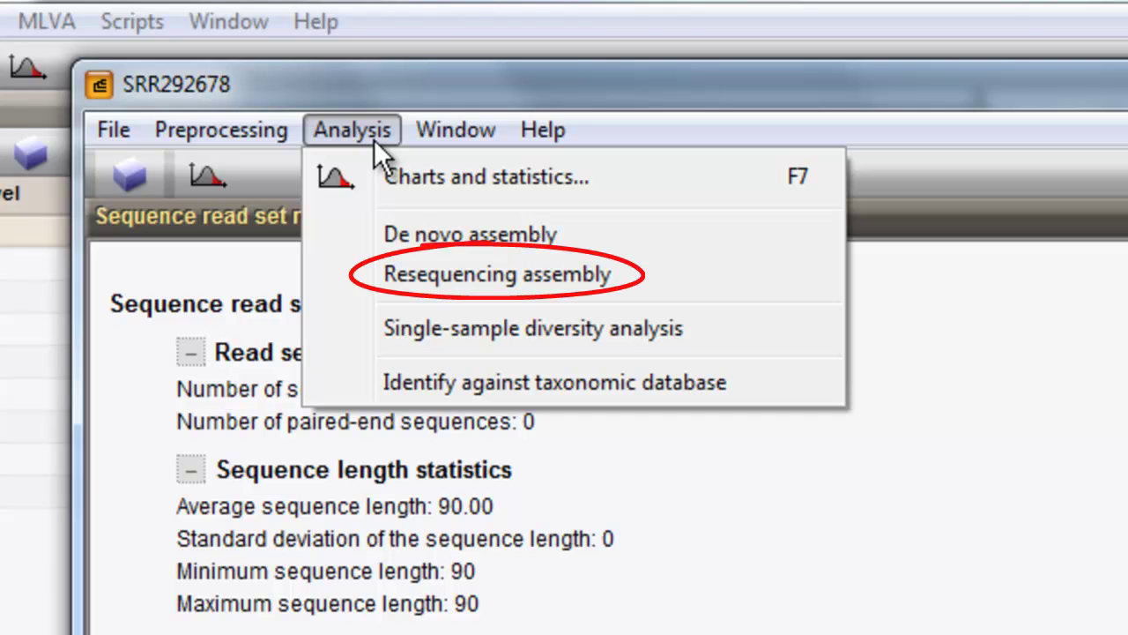
# Start a resequencing assembly with NC_011748 as reference entry and Genome as reference experiment type
pyautogui.click(467, 265)
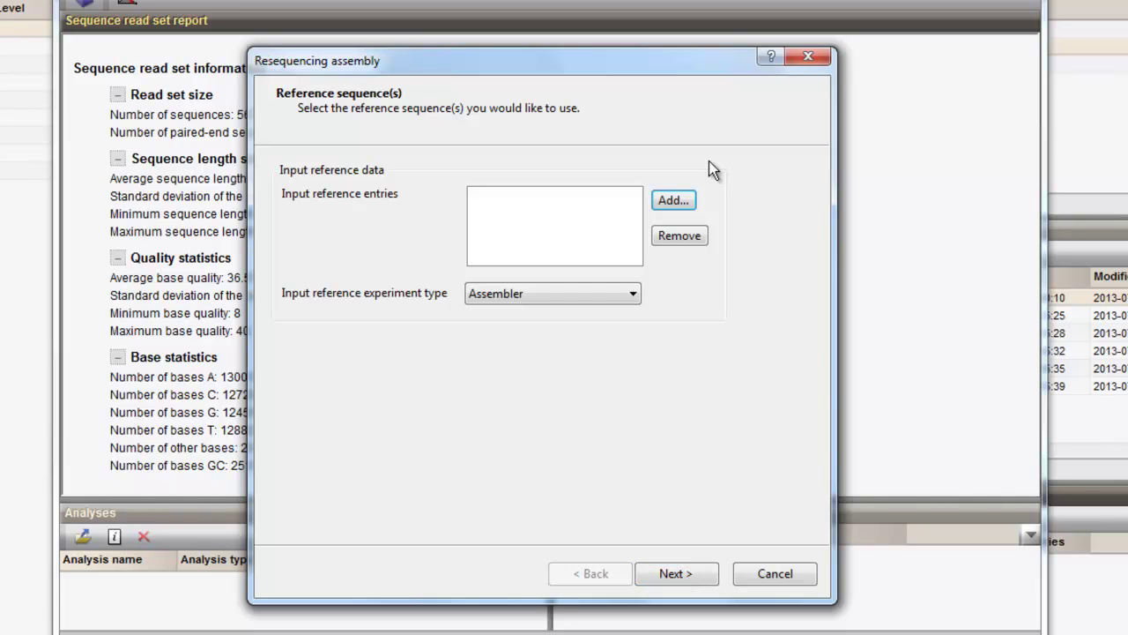
pyautogui.click(689, 201)
pyautogui.click(346, 402)
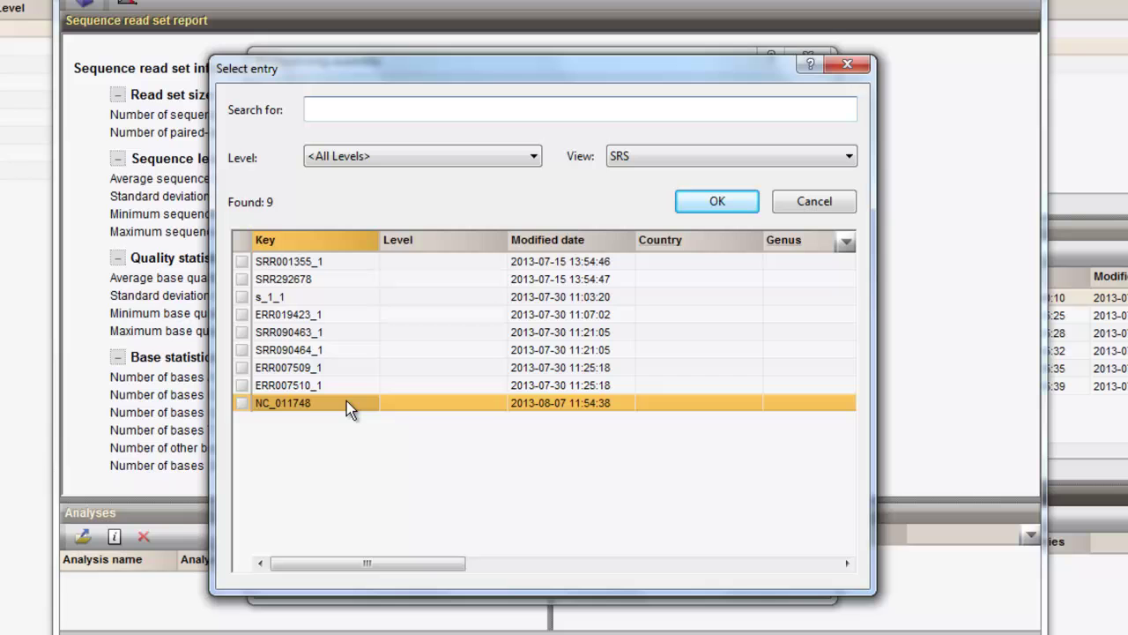
pyautogui.click(244, 401)
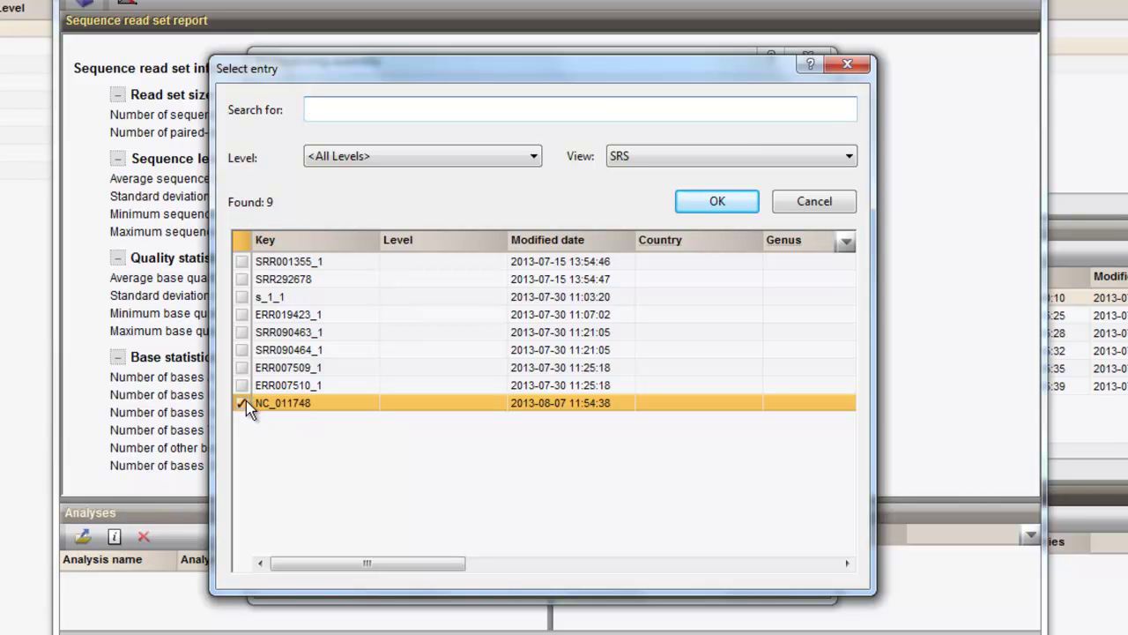
pyautogui.click(698, 205)
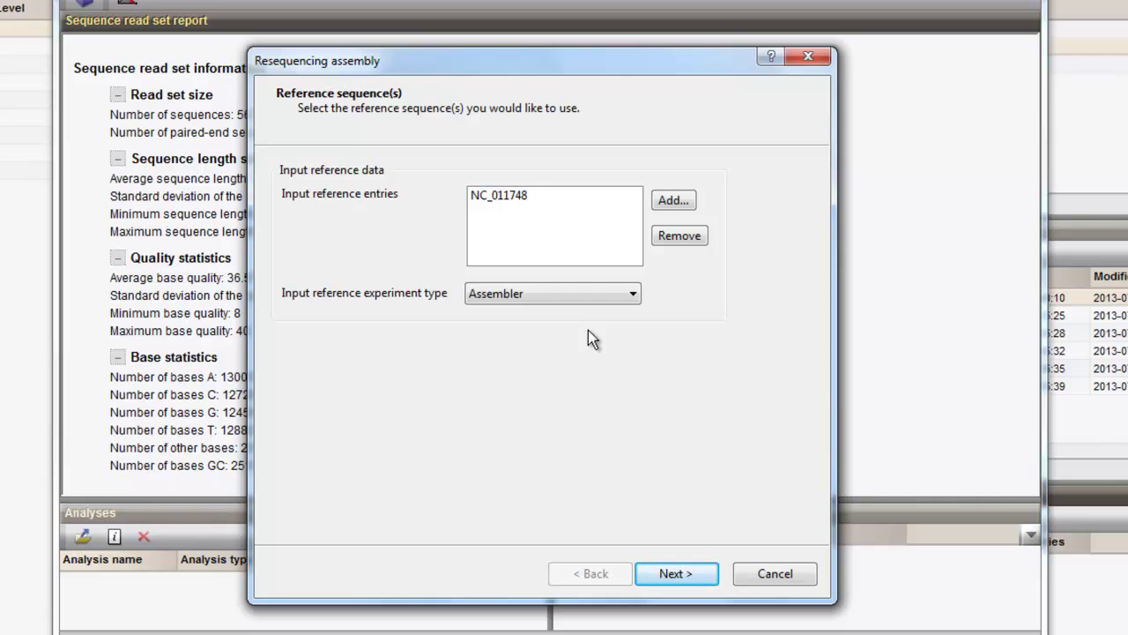
pyautogui.click(636, 298)
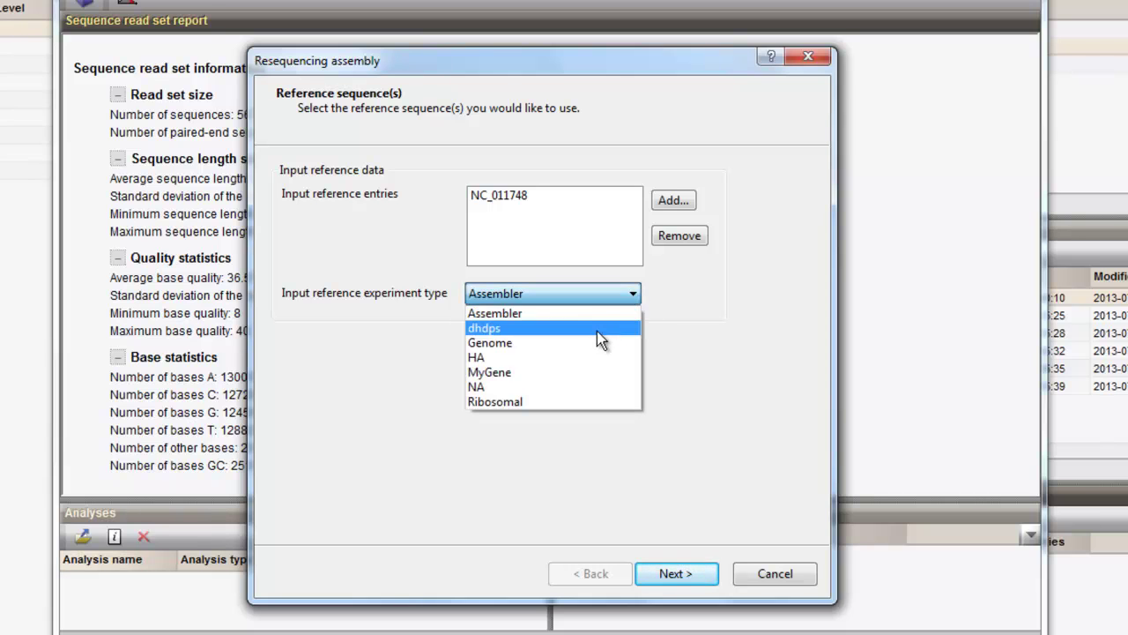
pyautogui.click(594, 341)
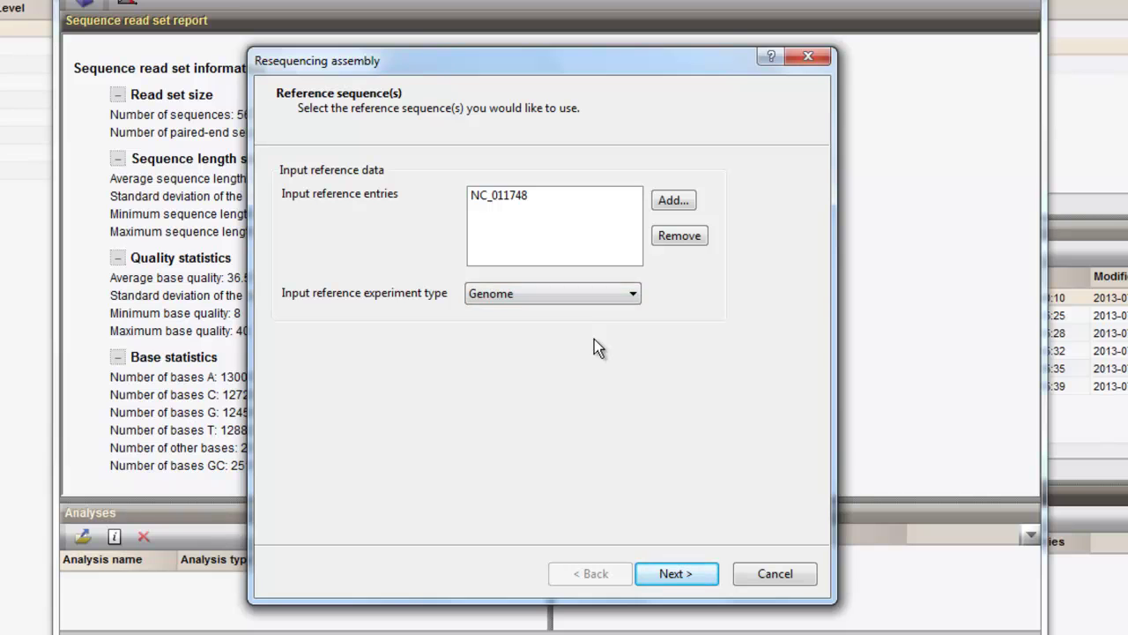
# Keep the 'Create target (no inserts)' algorithm and move on to the alignment scores
pyautogui.click(699, 569)
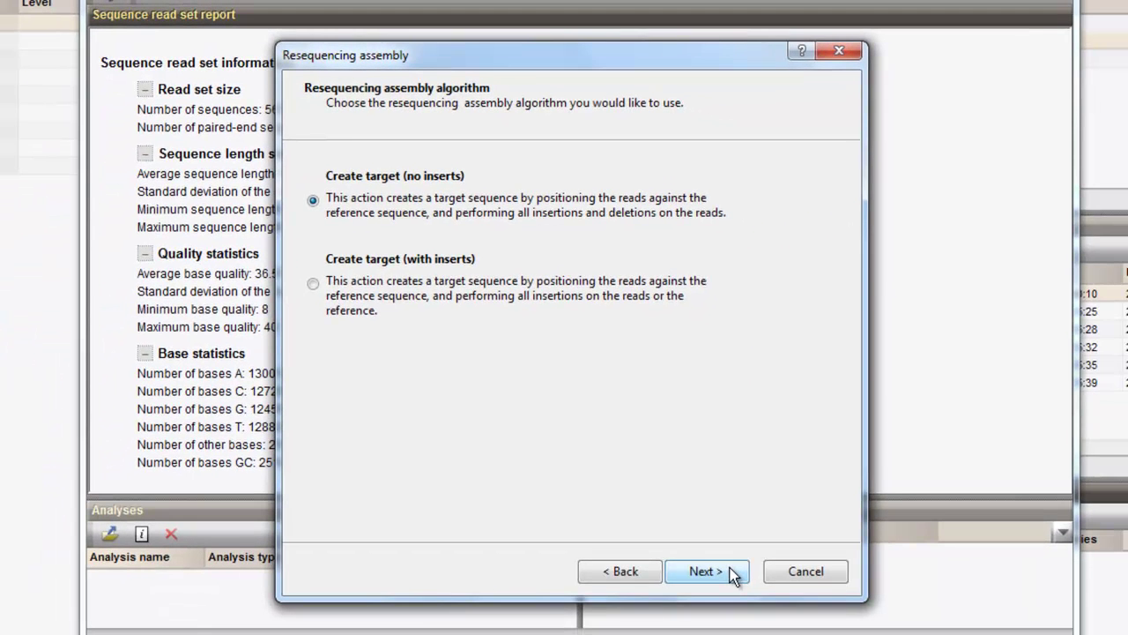
pyautogui.click(730, 567)
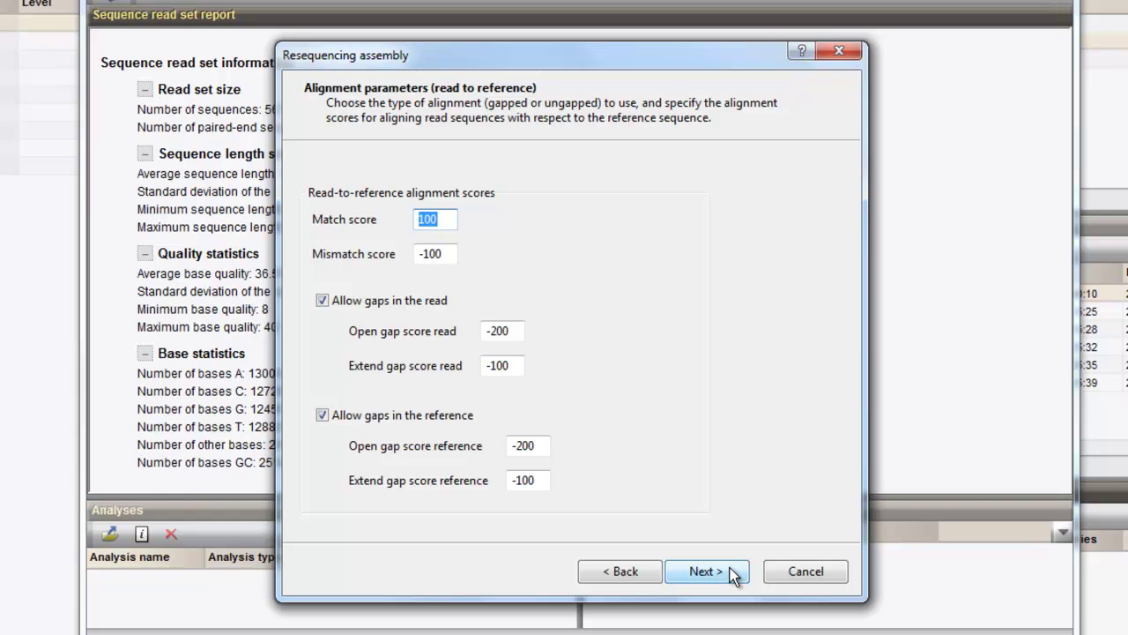
# Accept default alignment scores: match 100, mismatch -100, gap open -200, extend -100
pyautogui.click(730, 568)
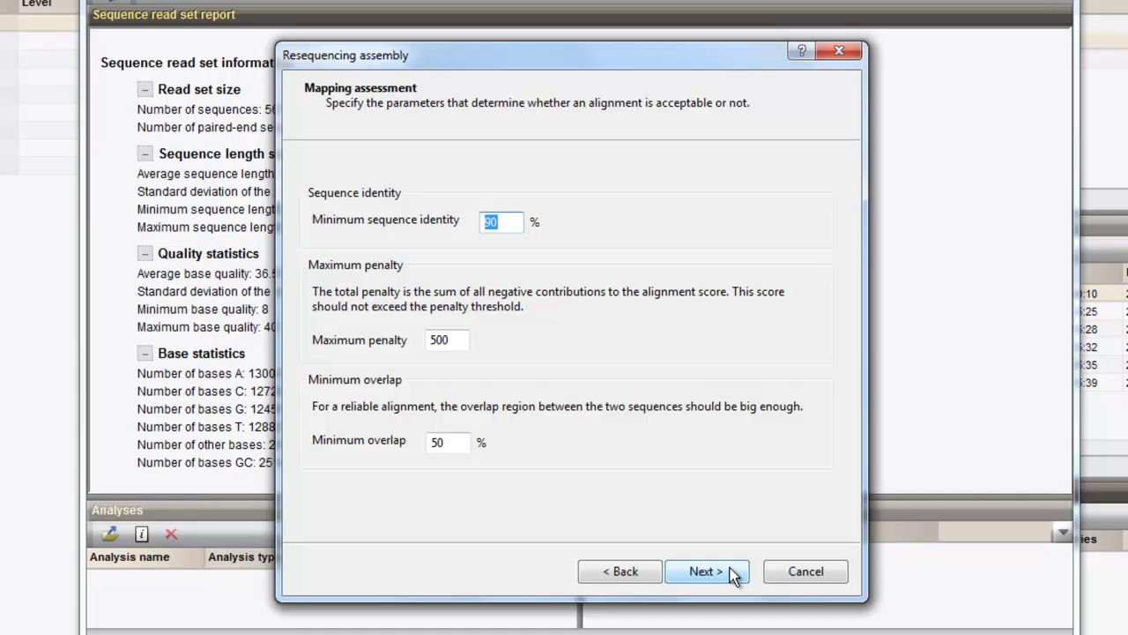
# Accept mapping defaults of 90% identity, 500 maximum penalty and 50% overlap
pyautogui.click(730, 568)
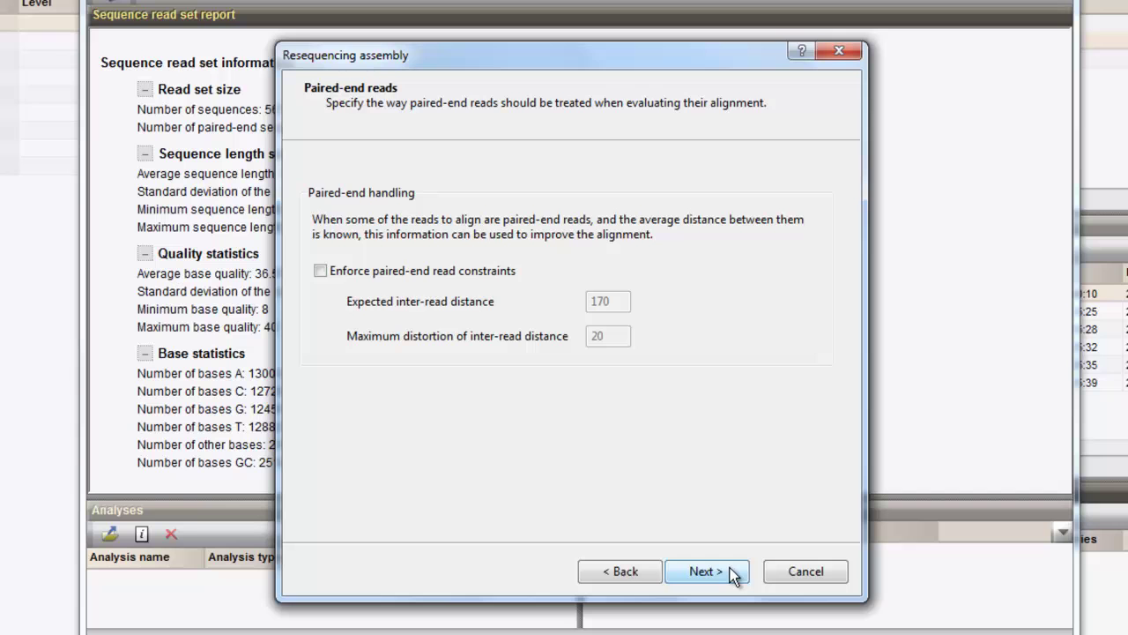
# Leave paired-end constraints off and keep the 10% quality and default base-calling thresholds
pyautogui.click(730, 567)
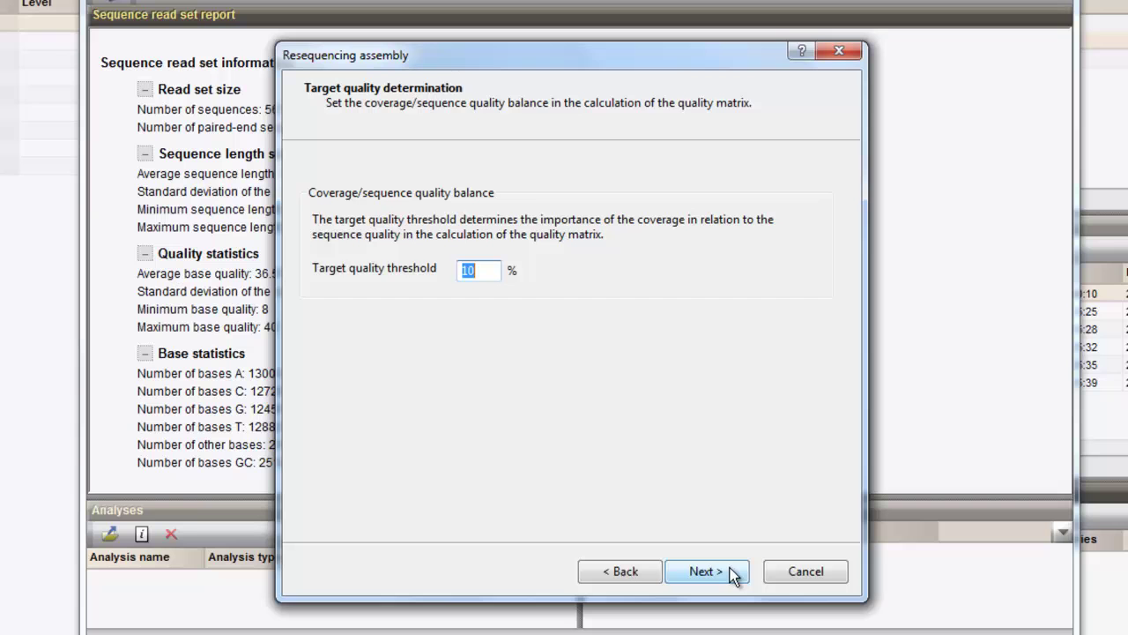
pyautogui.click(730, 567)
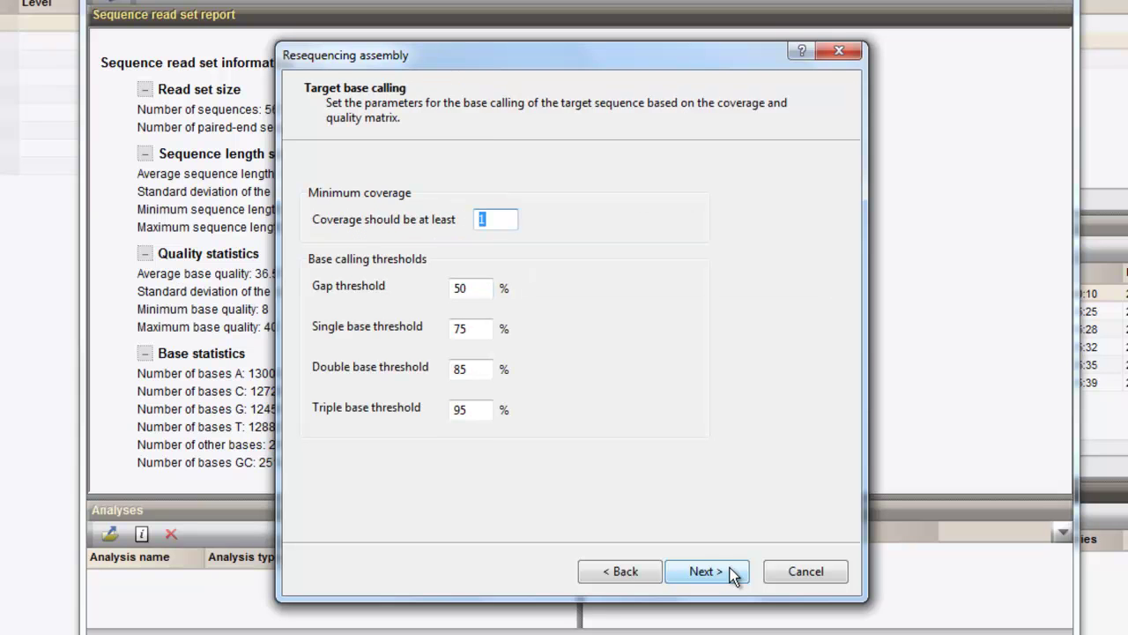
pyautogui.click(730, 568)
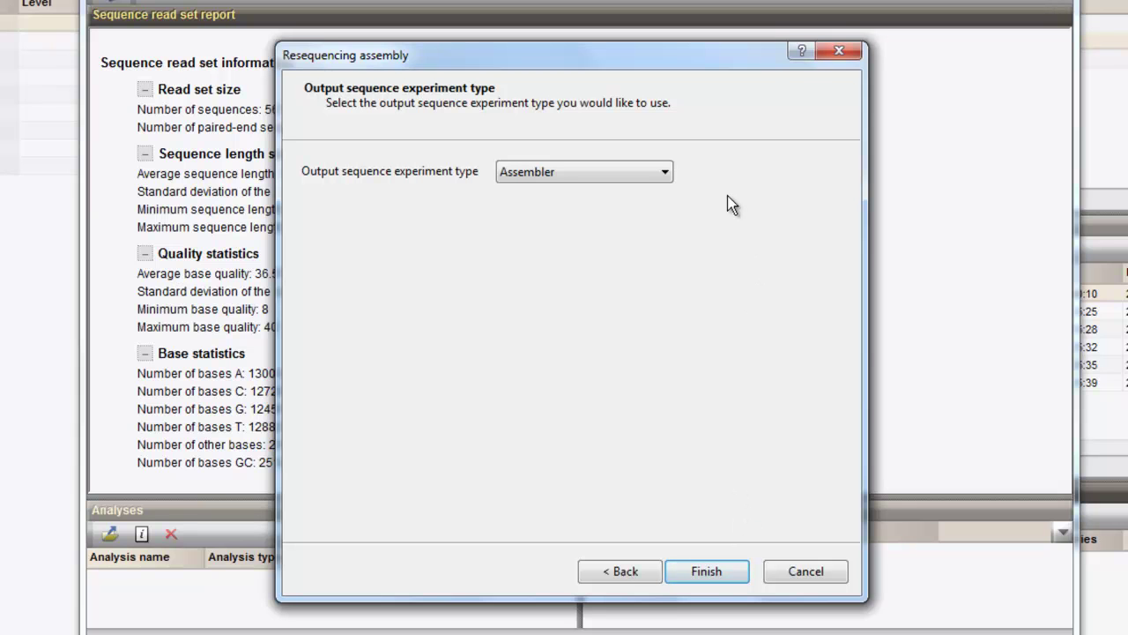
# Set the output sequence experiment type to Genome and finish the assembly wizard
pyautogui.click(664, 171)
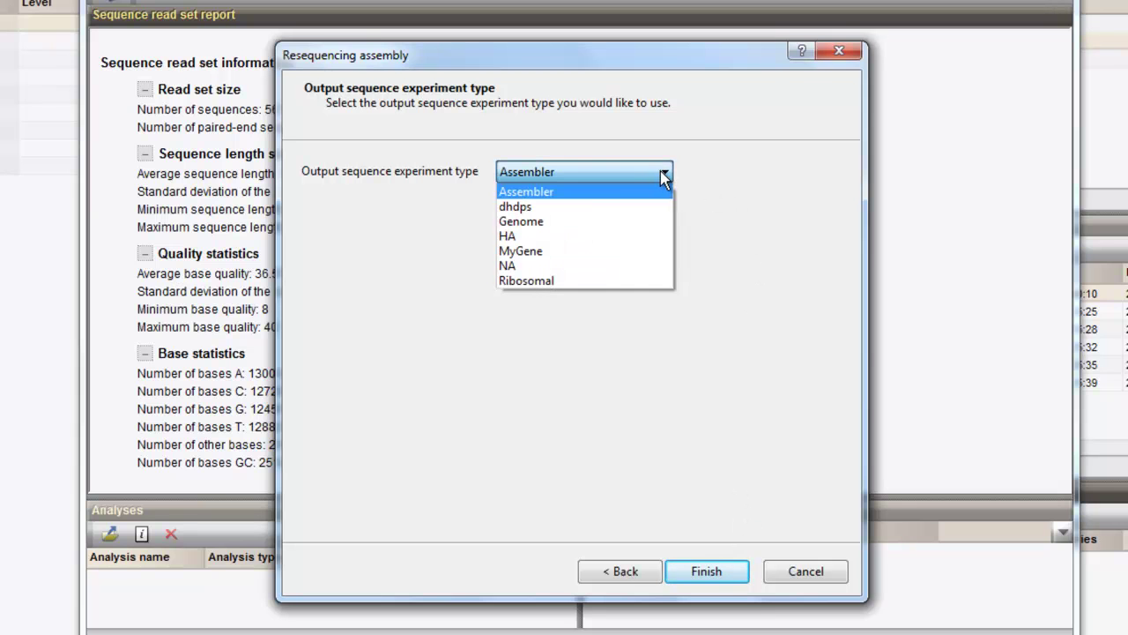
pyautogui.click(594, 220)
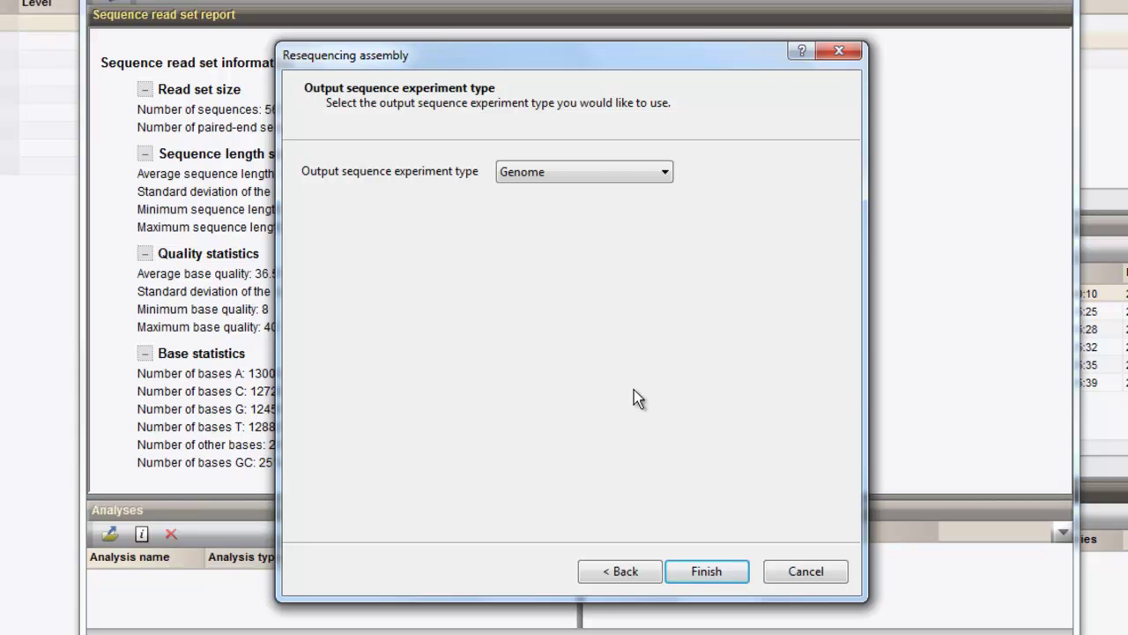
pyautogui.click(712, 575)
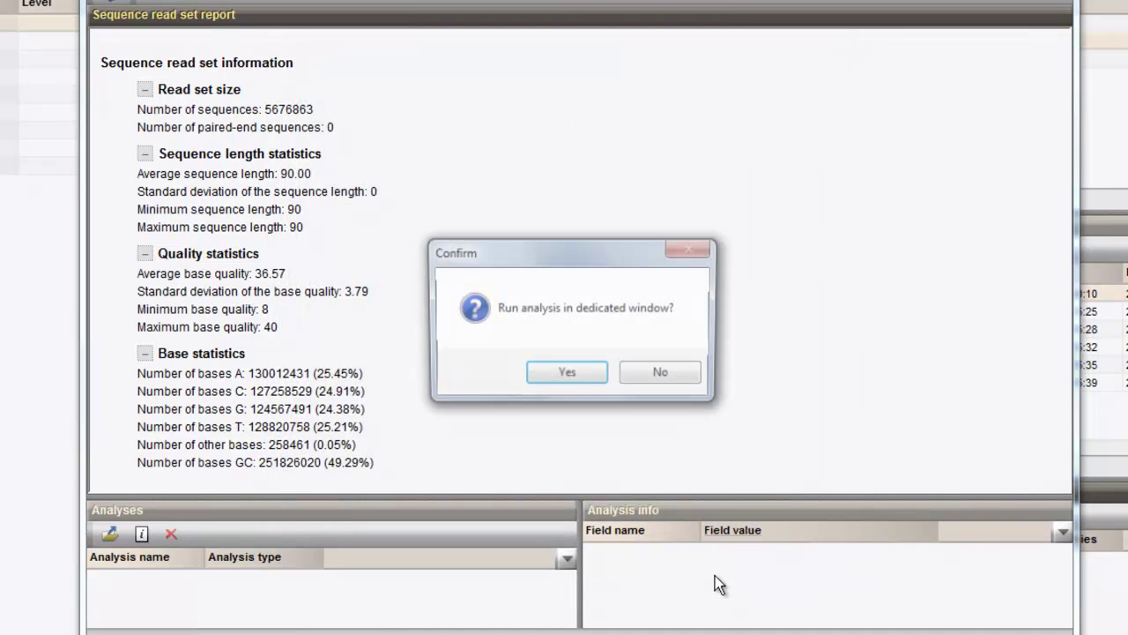
# Run the assembly in a dedicated window and view its execution log
pyautogui.click(583, 376)
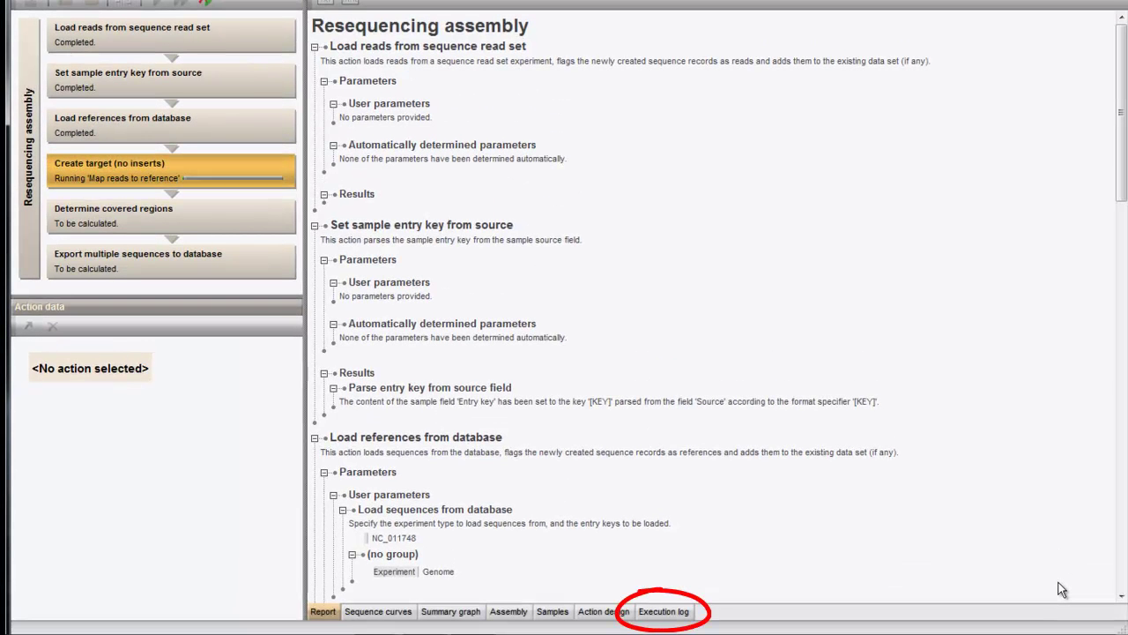
pyautogui.click(677, 611)
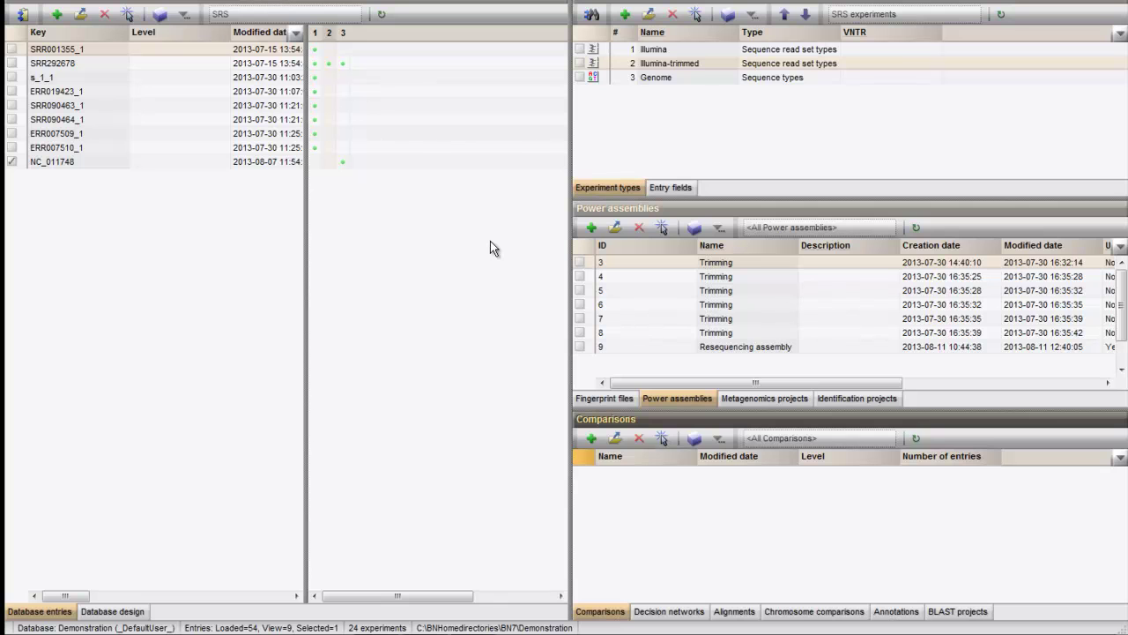
# Check ERR019423_1, SRR090463_1 and SRR090464_1 and uncheck NC_011748
pyautogui.click(11, 90)
pyautogui.click(12, 105)
pyautogui.click(11, 119)
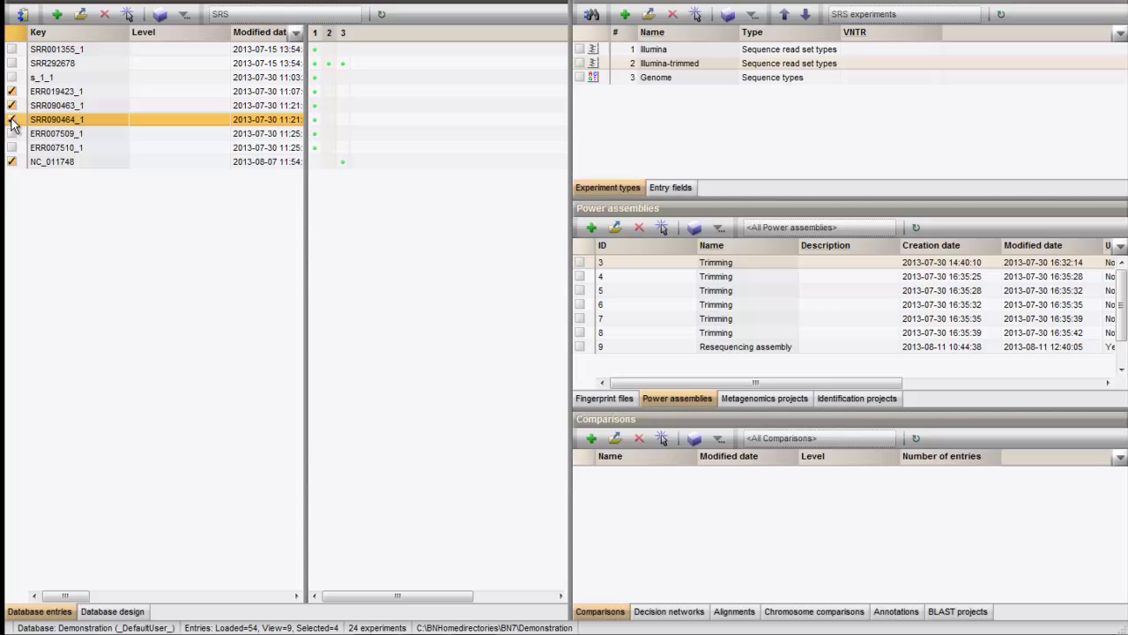
pyautogui.click(12, 161)
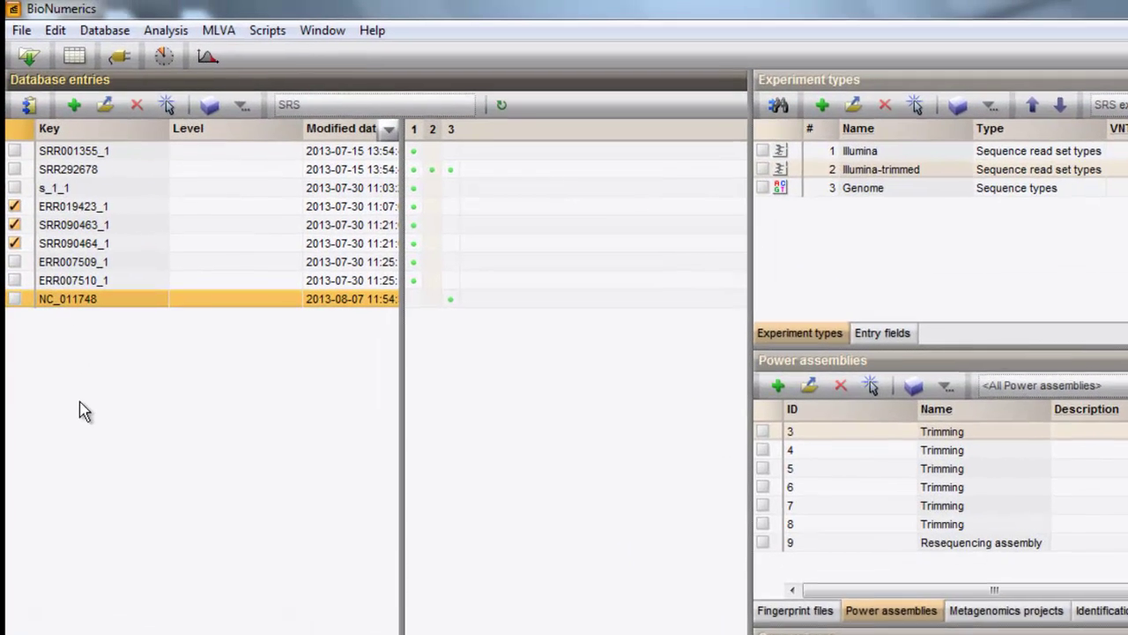
# Start a resequencing assembly via Analysis > Sequence read set types for the checked entries
pyautogui.click(167, 33)
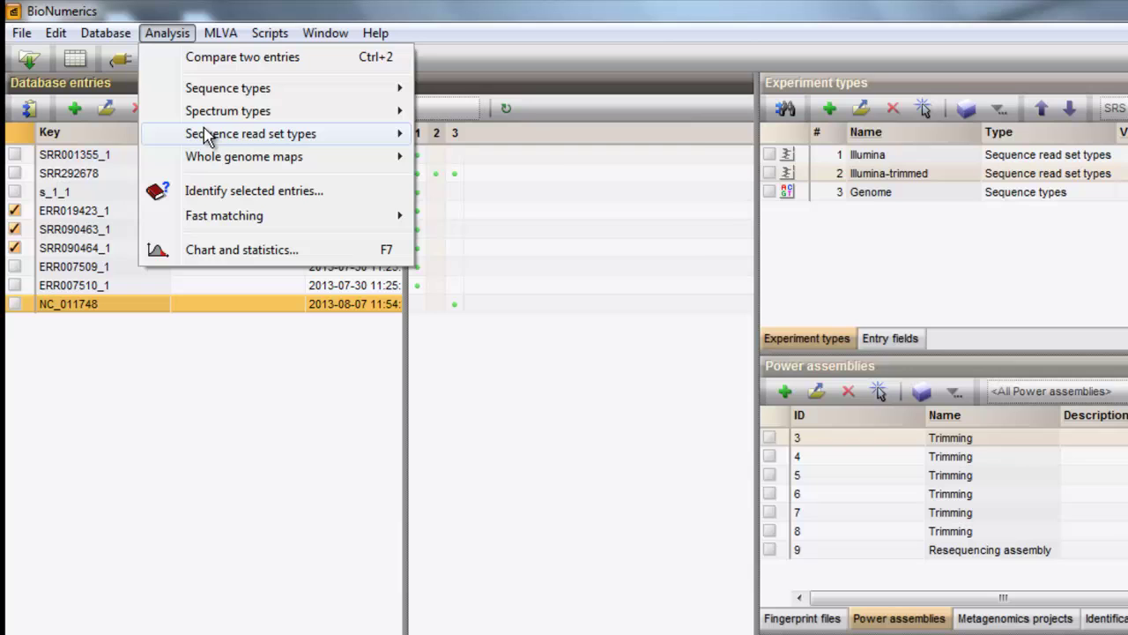
pyautogui.moveTo(208, 137)
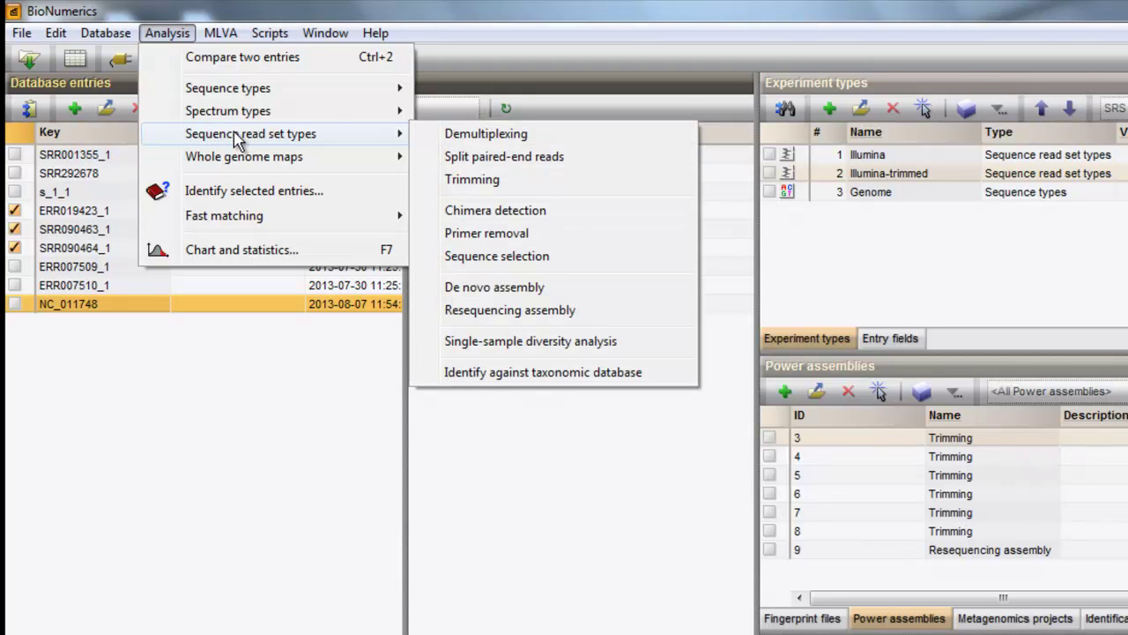
pyautogui.click(481, 314)
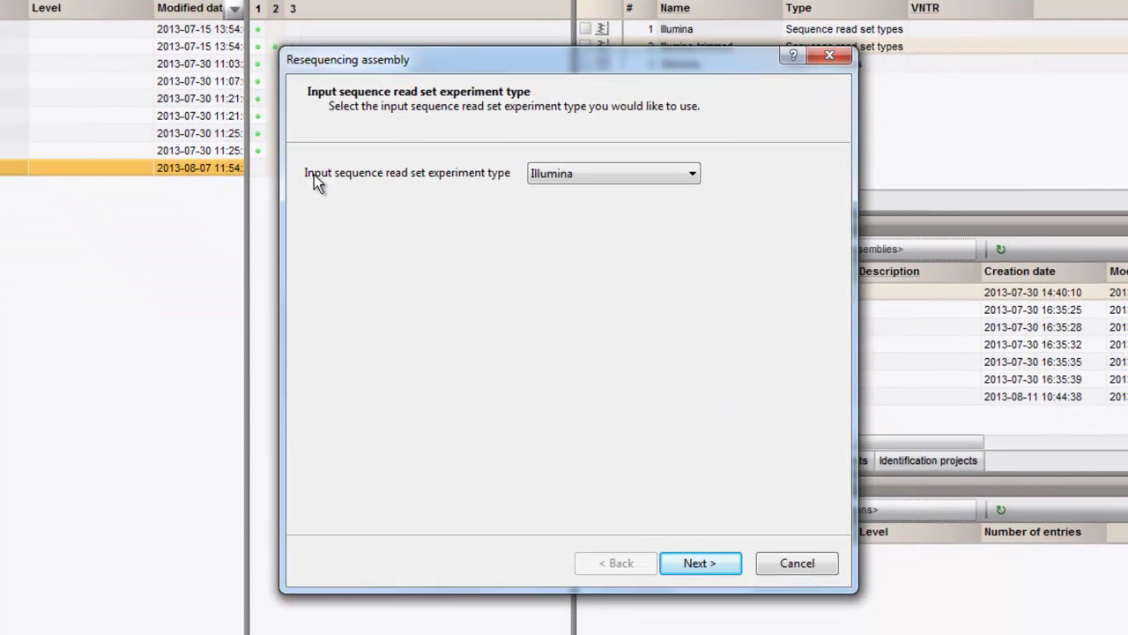
# Use Illumina-trimmed as the input read set type
pyautogui.click(736, 209)
pyautogui.click(682, 207)
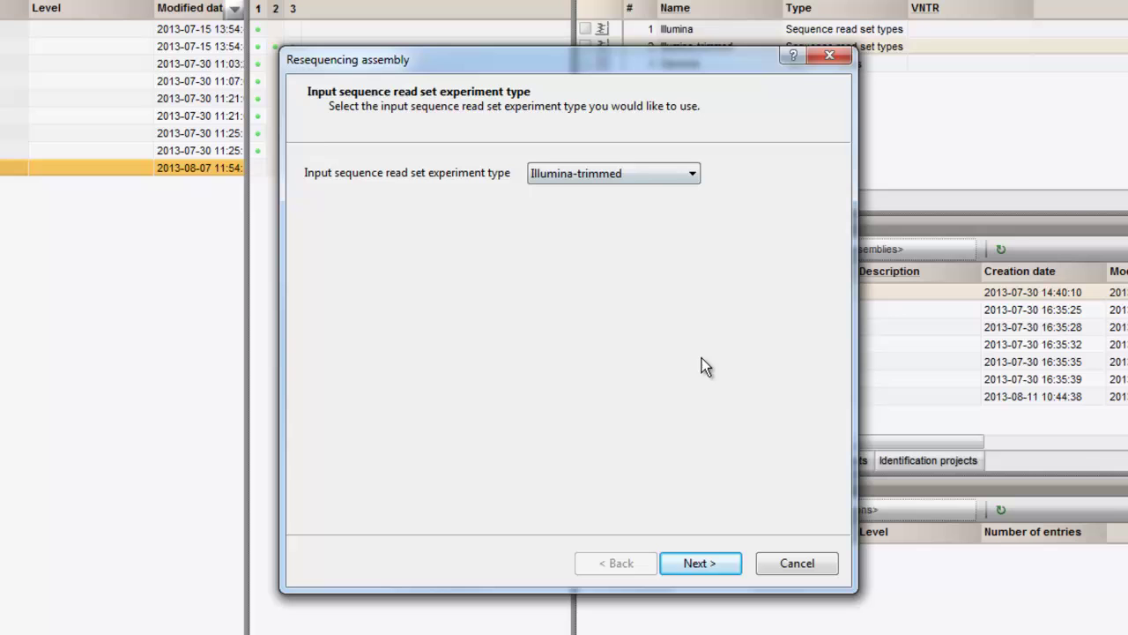
pyautogui.click(732, 565)
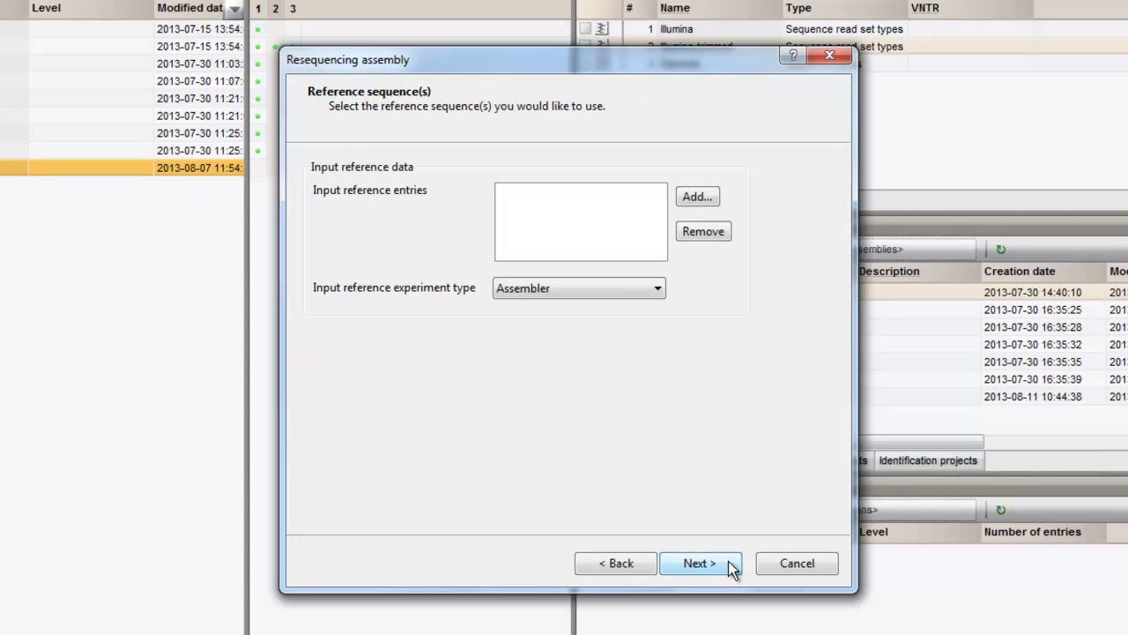
# Set Genome as reference experiment type and select only NC_011748 as the reference entry
pyautogui.click(660, 294)
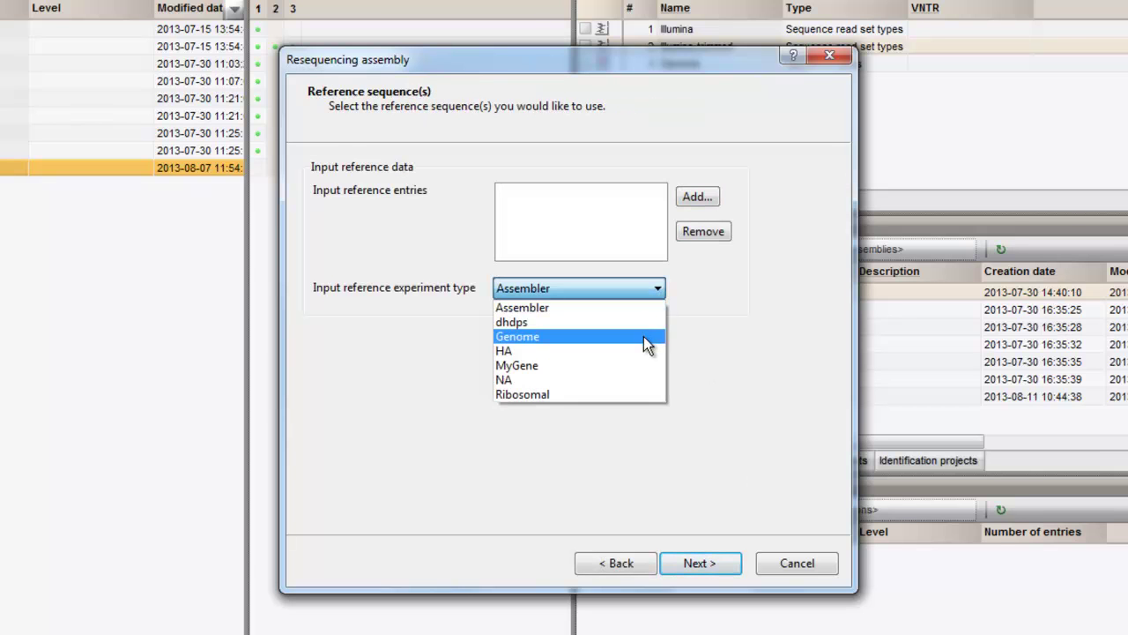
pyautogui.click(644, 336)
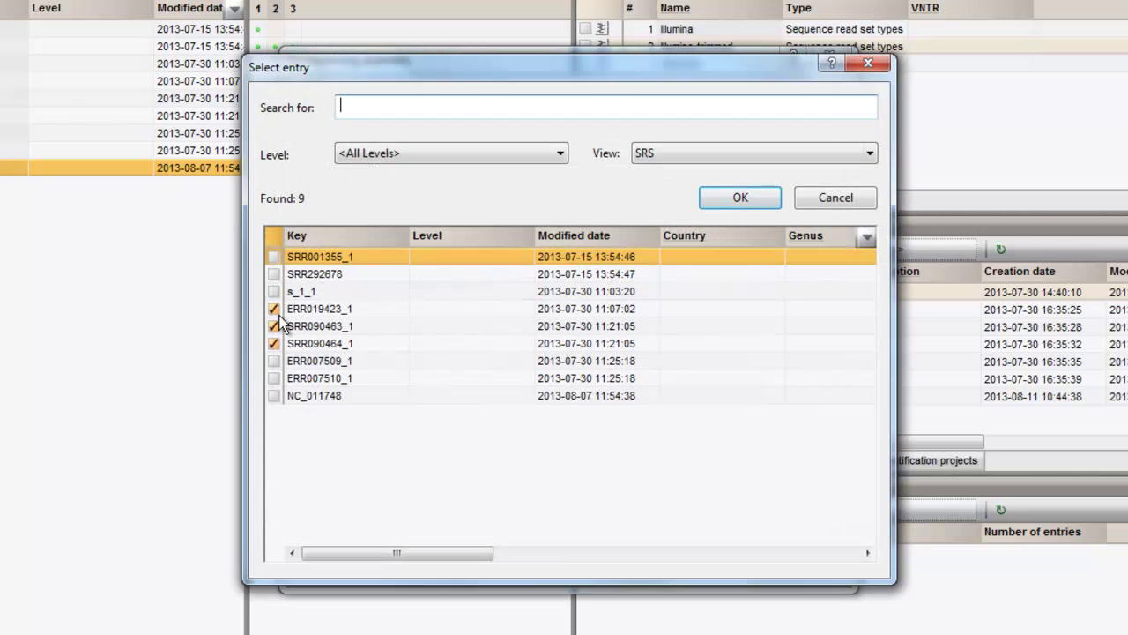
pyautogui.click(274, 308)
pyautogui.click(275, 326)
pyautogui.click(275, 343)
pyautogui.click(274, 394)
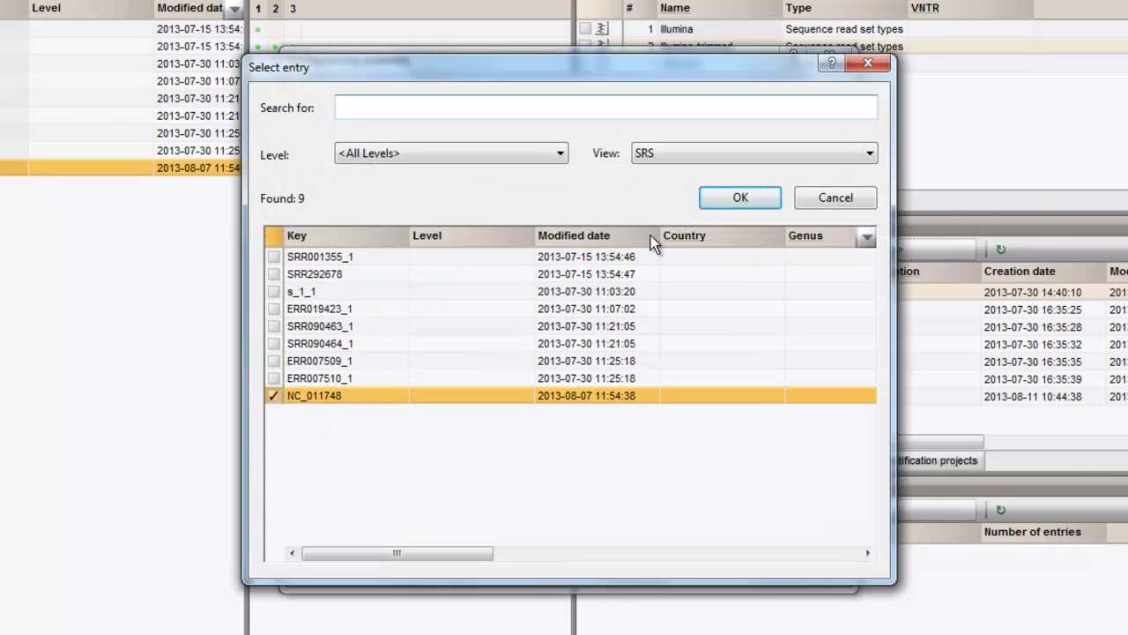
pyautogui.click(726, 205)
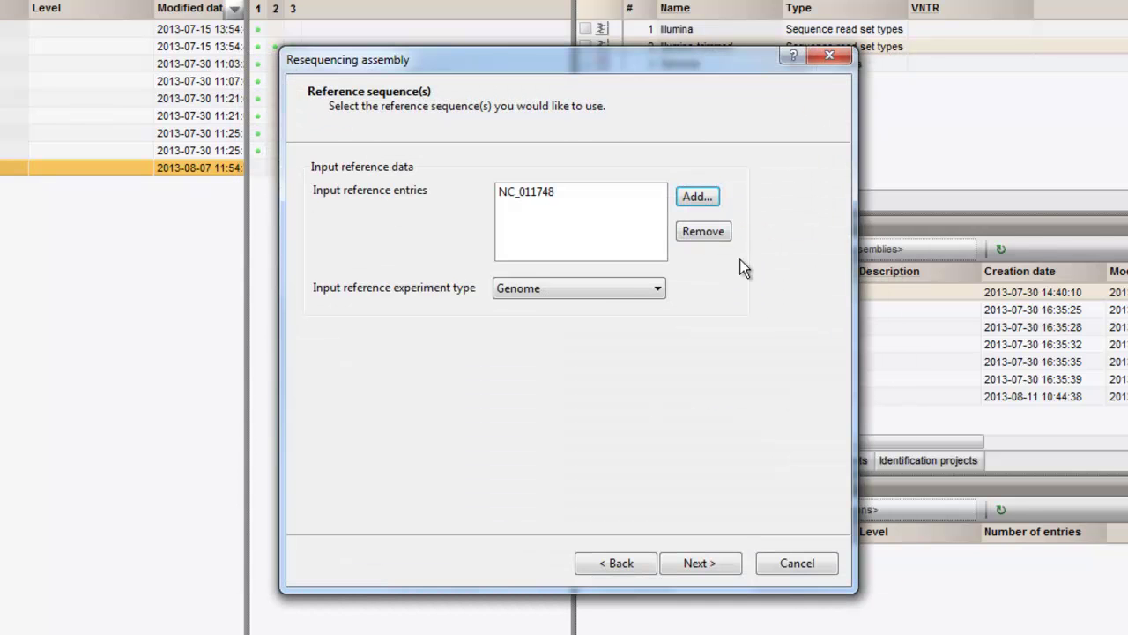
# Keep all default assembly settings and set the output experiment type to Genome
pyautogui.click(716, 565)
pyautogui.click(712, 565)
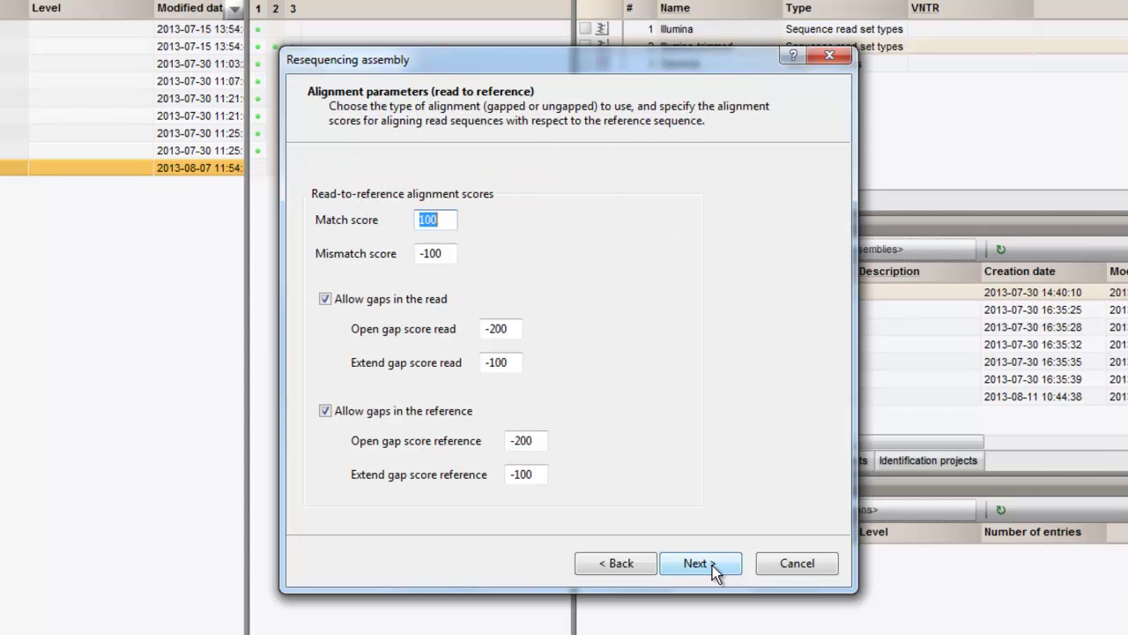
pyautogui.click(712, 565)
pyautogui.click(712, 565)
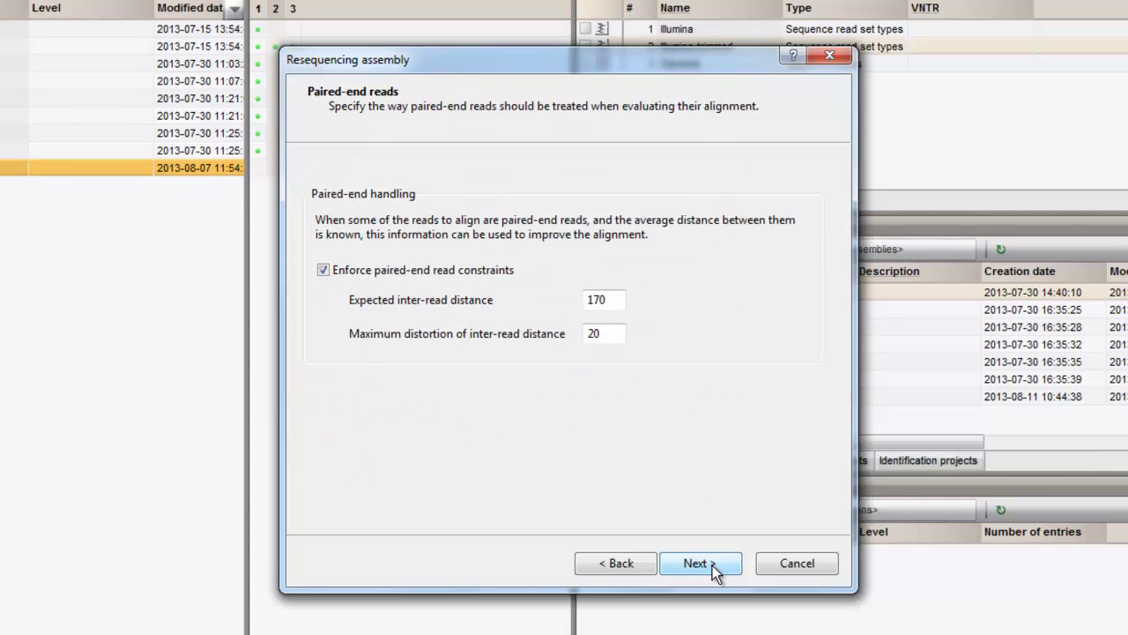
pyautogui.click(712, 565)
pyautogui.click(712, 564)
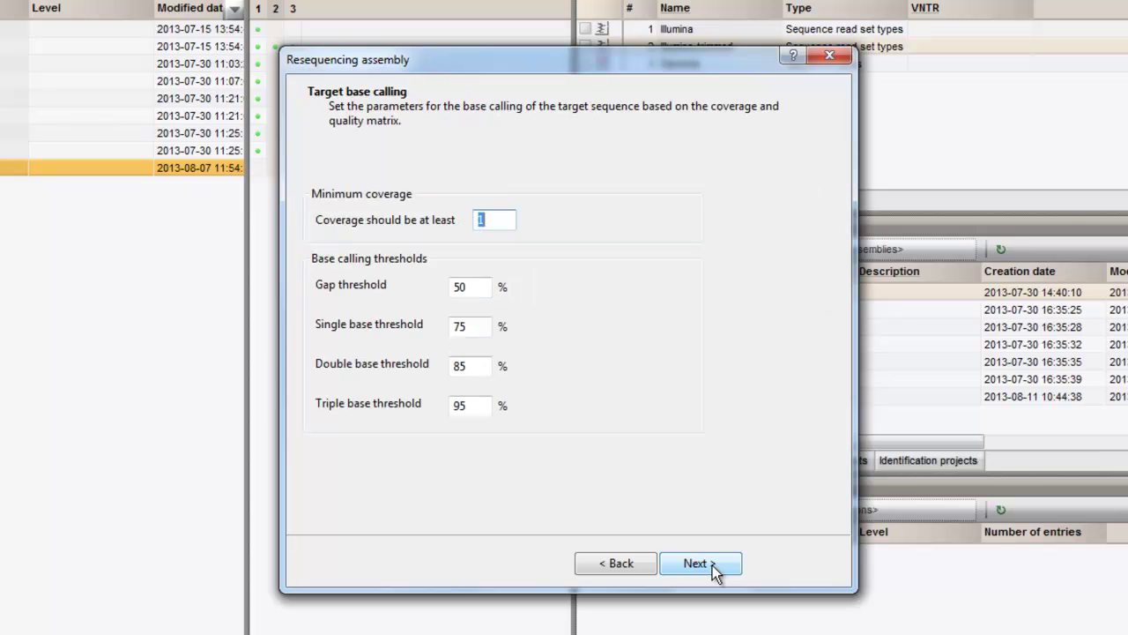
pyautogui.click(712, 565)
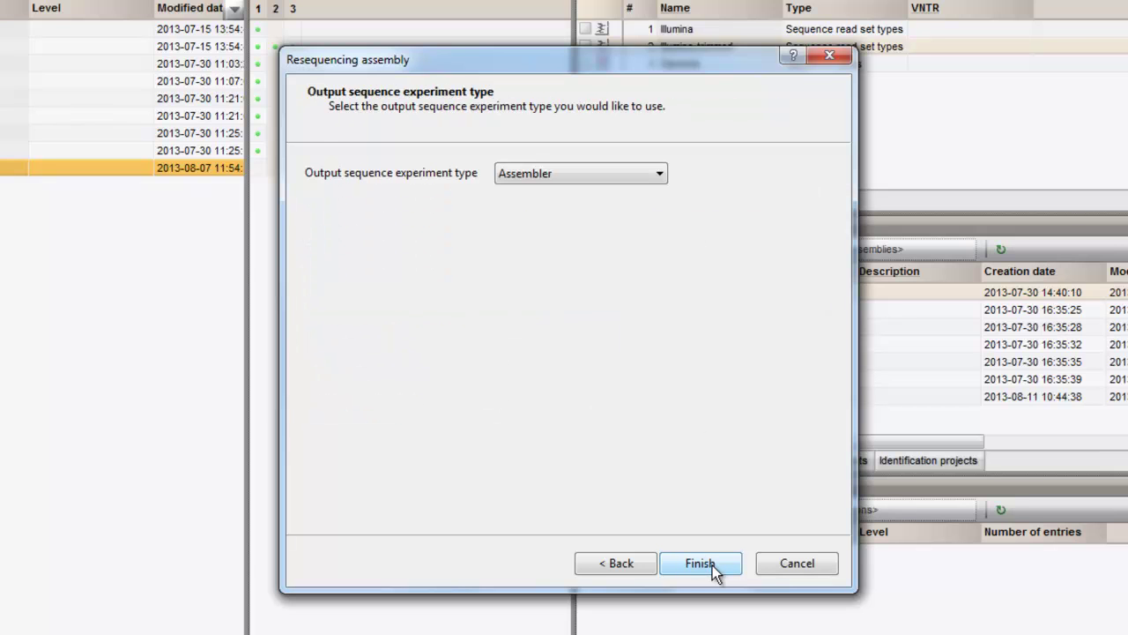
pyautogui.click(661, 176)
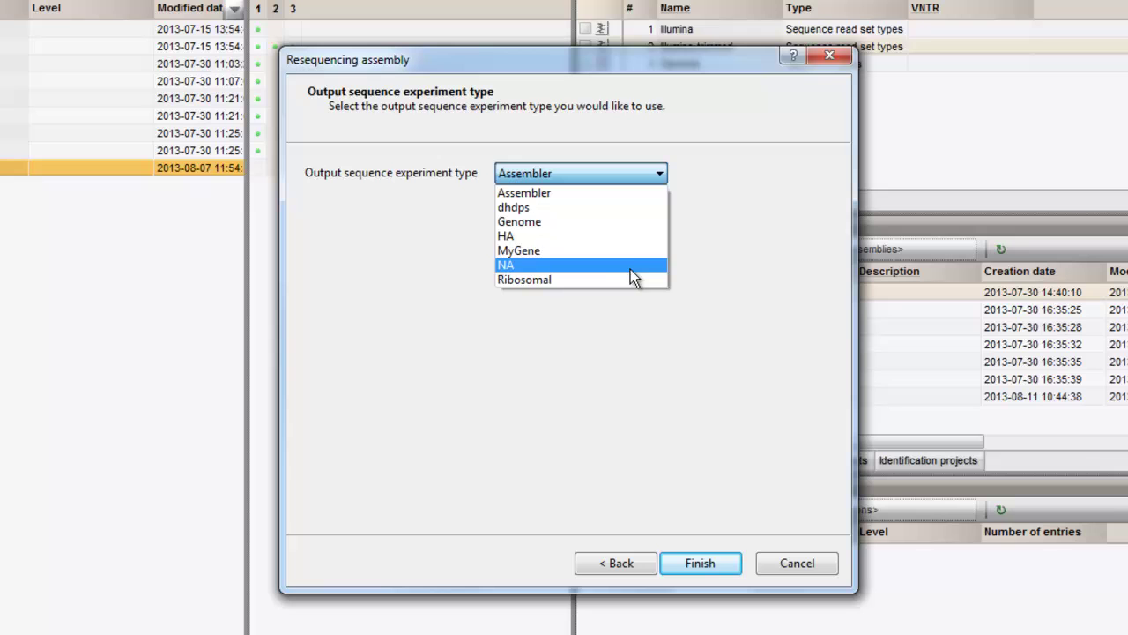
pyautogui.click(619, 224)
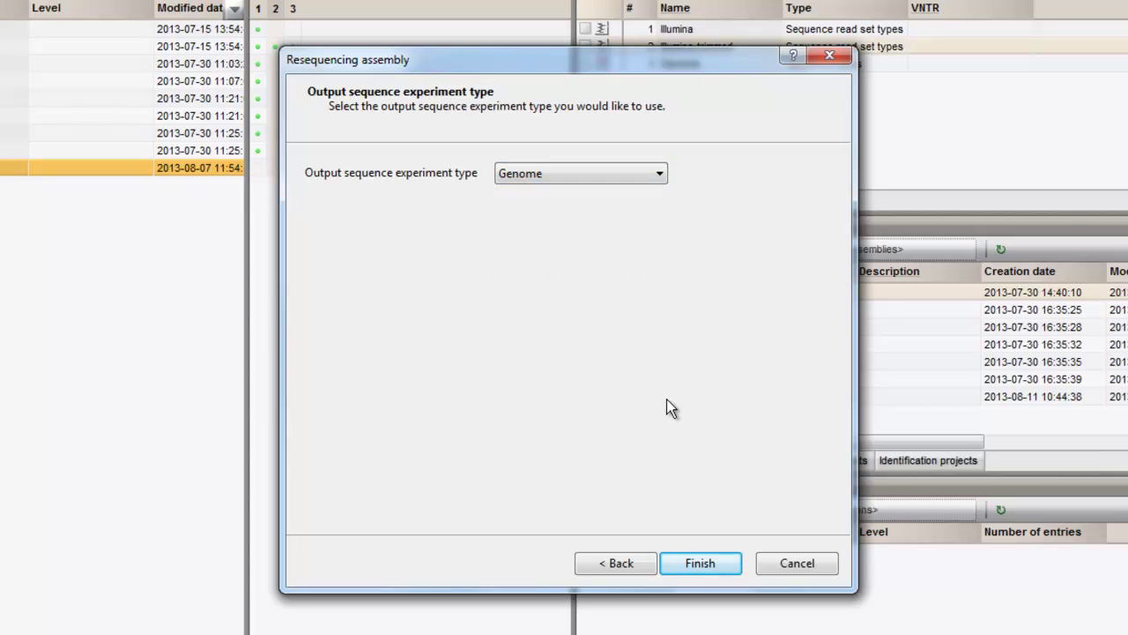
# Finish the resequencing assembly wizard so the batch assembly launches
pyautogui.click(697, 564)
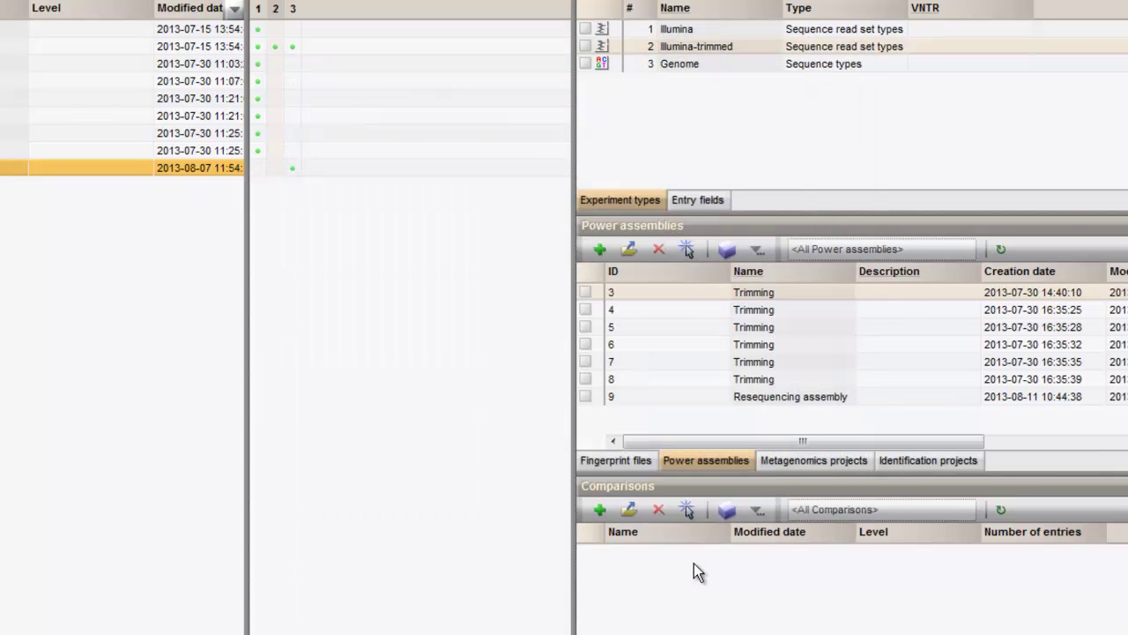